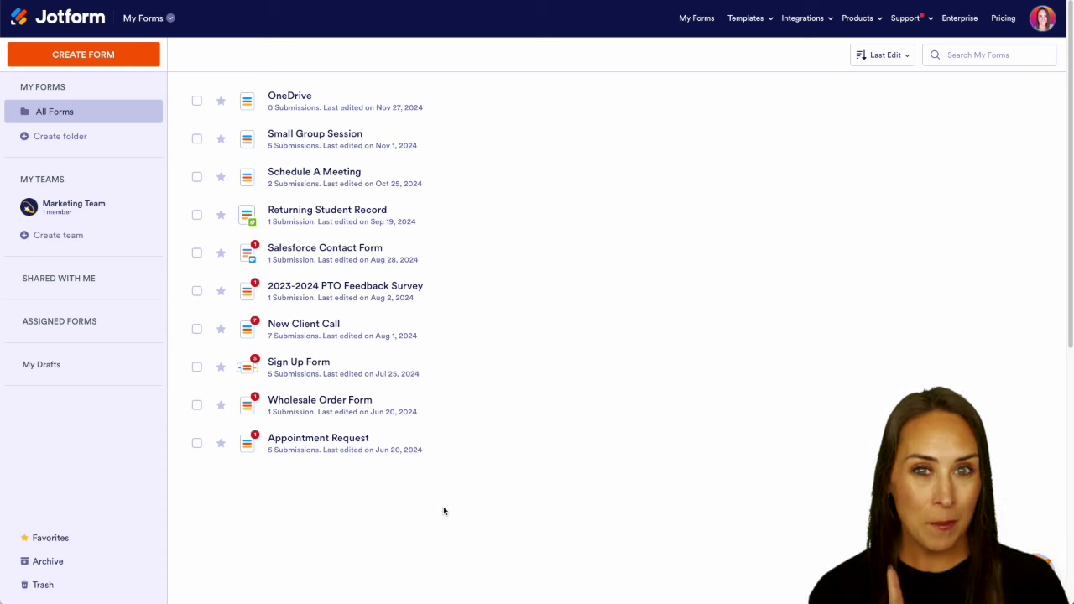
Step: Create a One Step Approval workflow and use the existing OneDrive form as its starting point
{"action": "left_click", "coordinate": [151, 21]}
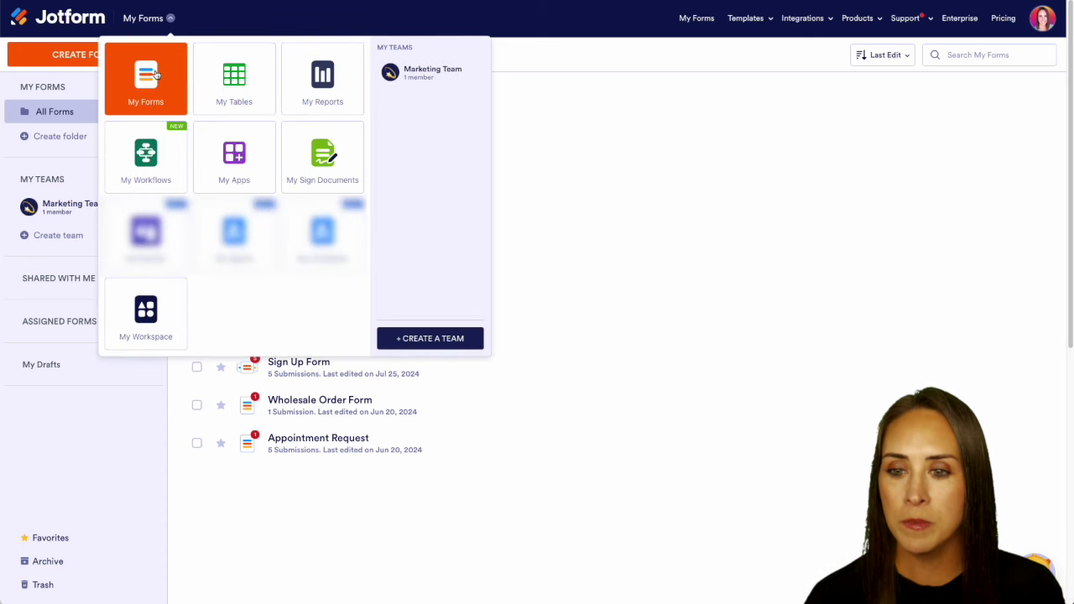
{"action": "left_click", "coordinate": [154, 172]}
{"action": "left_click", "coordinate": [90, 59]}
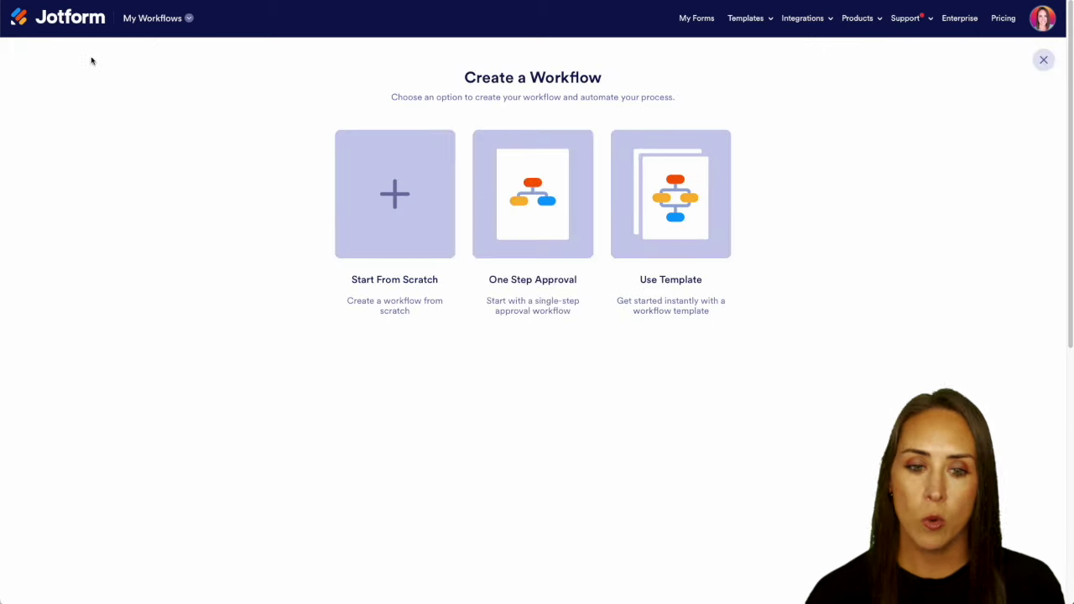
{"action": "left_click", "coordinate": [531, 197]}
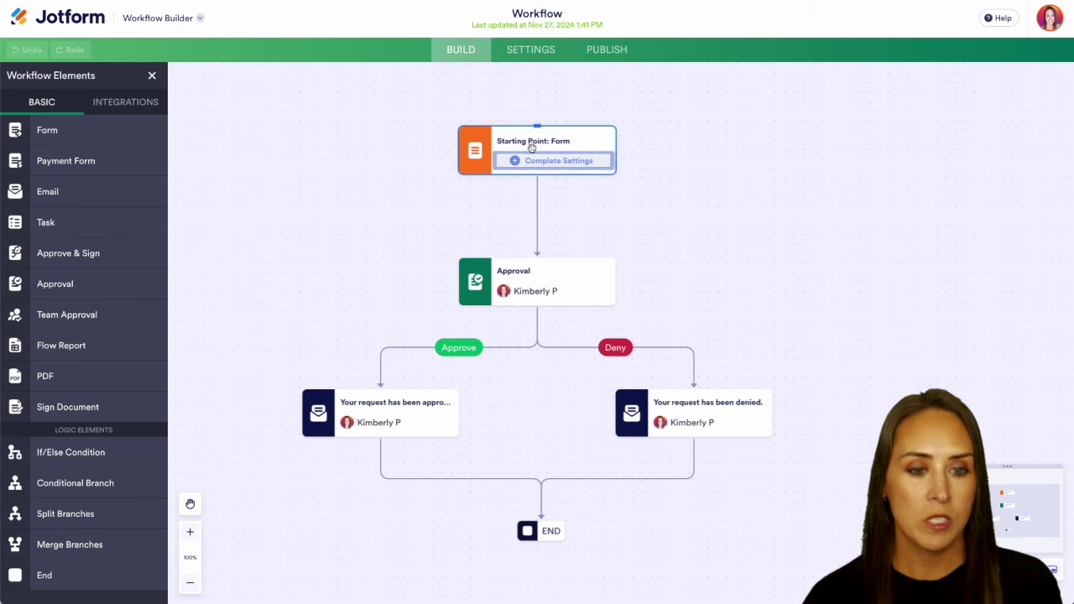
{"action": "left_click", "coordinate": [533, 160]}
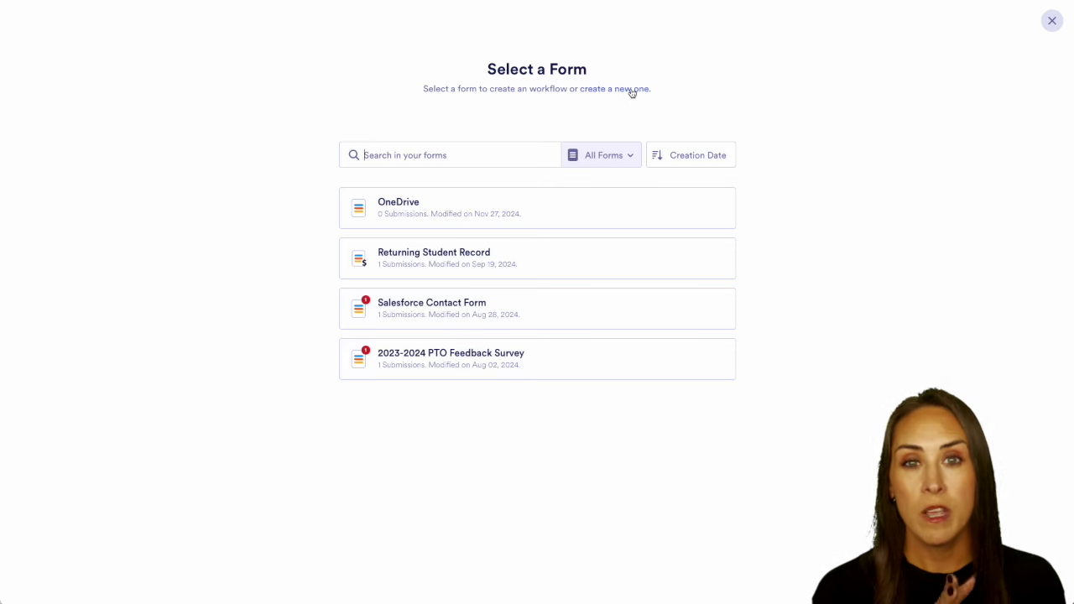
{"action": "left_click", "coordinate": [412, 220]}
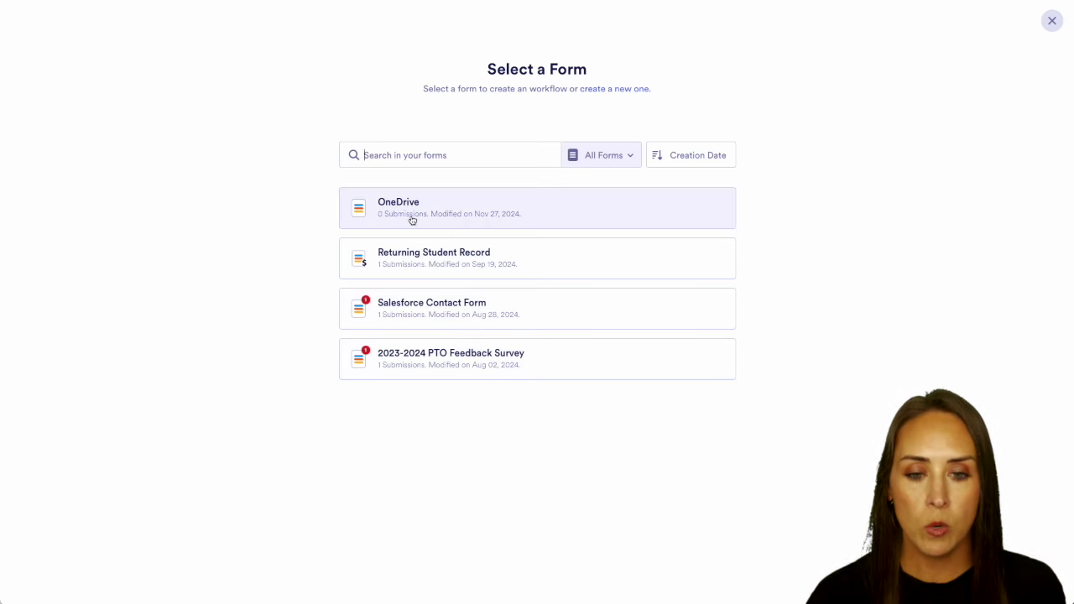
Step: Set the recipient of the approval email to the form's Email field and save the email properties
{"action": "left_click_drag", "start_coordinate": [573, 240], "coordinate": [558, 75]}
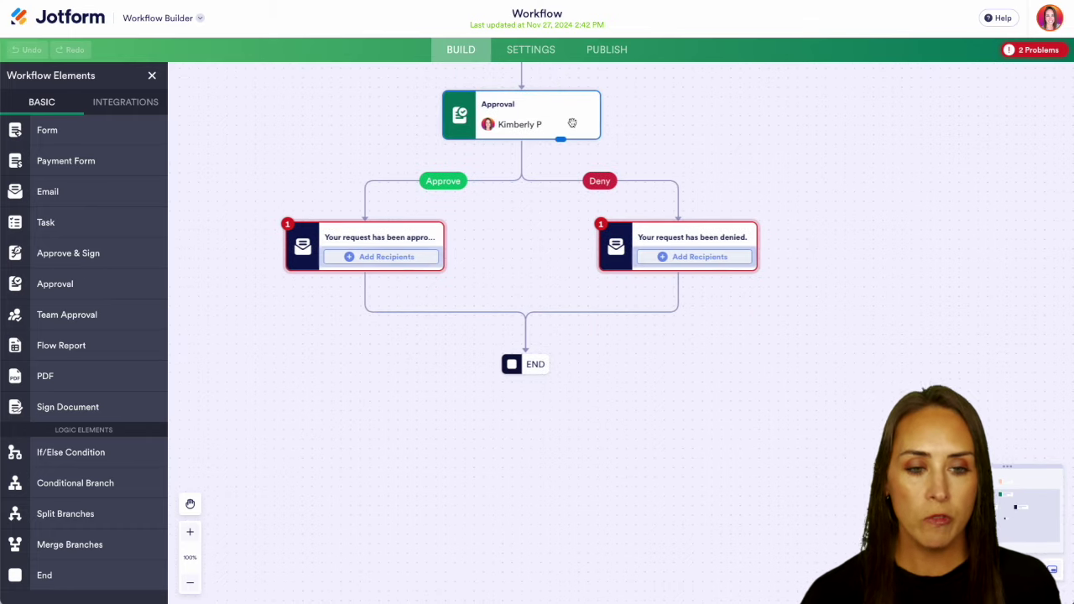
{"action": "left_click", "coordinate": [365, 257]}
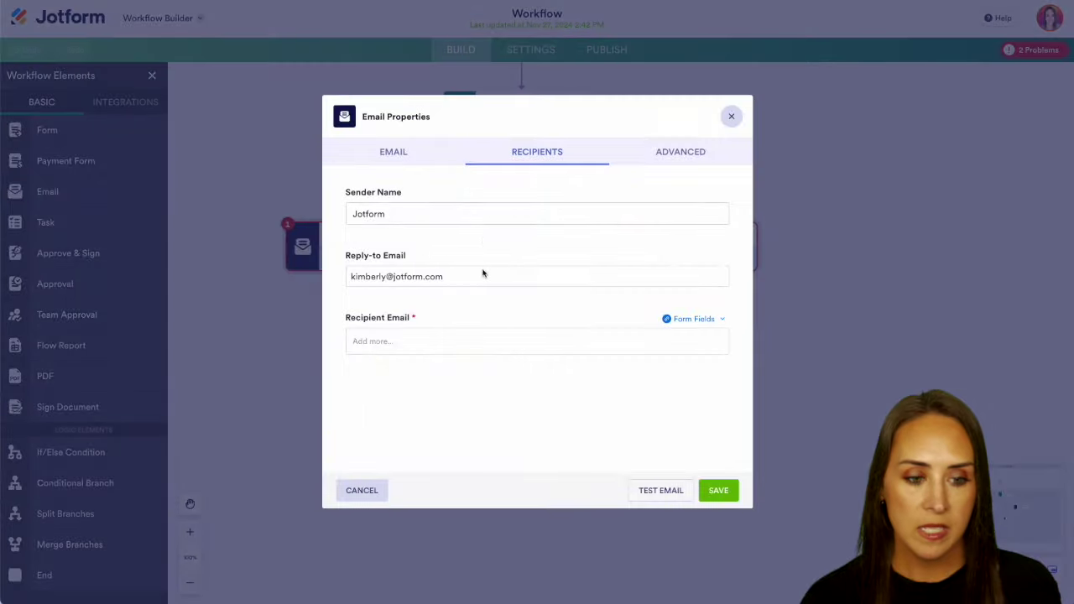
{"action": "left_click", "coordinate": [693, 318]}
{"action": "left_click", "coordinate": [587, 401]}
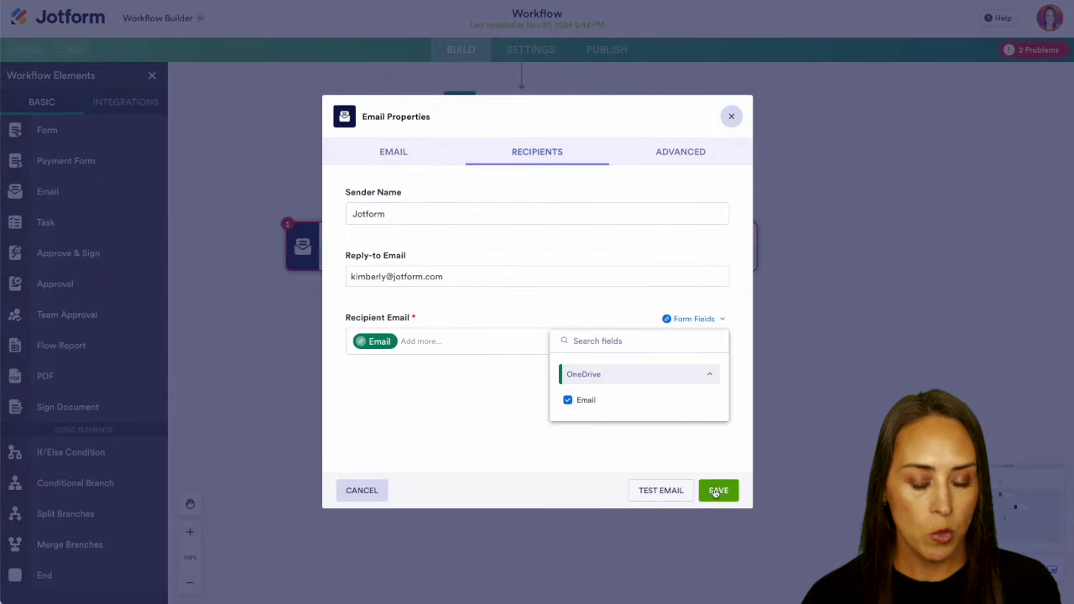
{"action": "left_click", "coordinate": [718, 490]}
Step: Set the recipient of the denial email to the form's Email field and save it
{"action": "left_click", "coordinate": [718, 260]}
{"action": "left_click", "coordinate": [715, 320]}
{"action": "left_click", "coordinate": [668, 401]}
{"action": "left_click", "coordinate": [719, 490]}
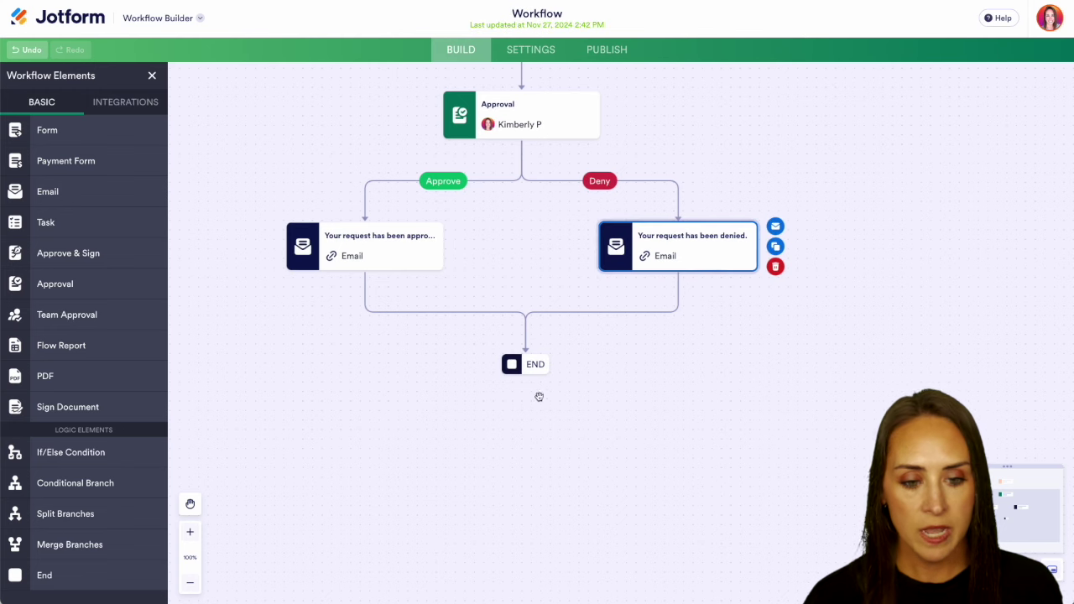
Step: Move the End element further down the canvas and delete the link between the approval email and End
{"action": "left_click_drag", "start_coordinate": [523, 382], "coordinate": [526, 522]}
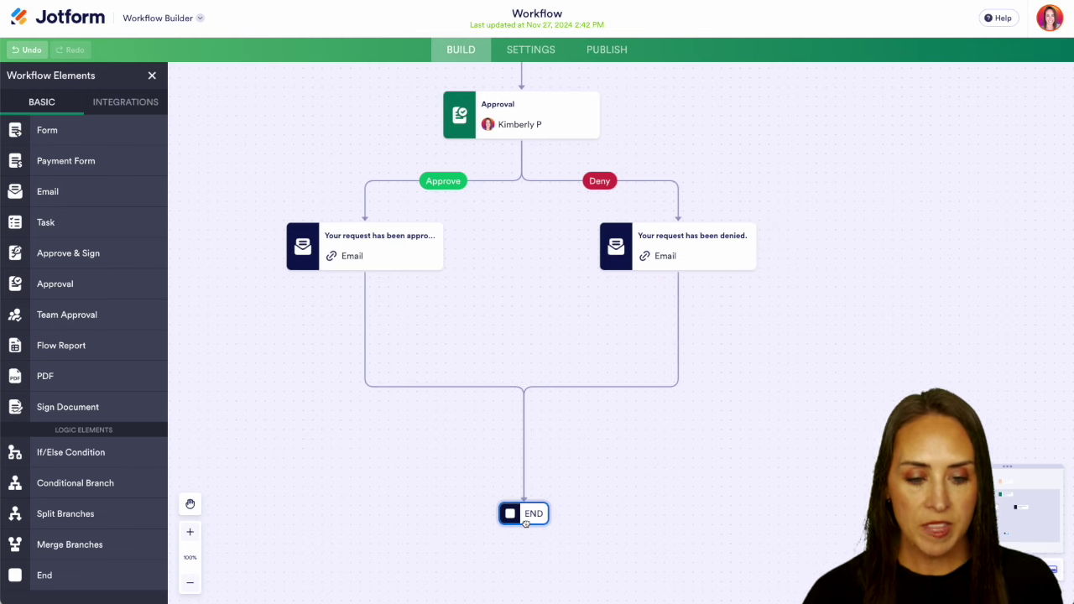
{"action": "left_click", "coordinate": [386, 391]}
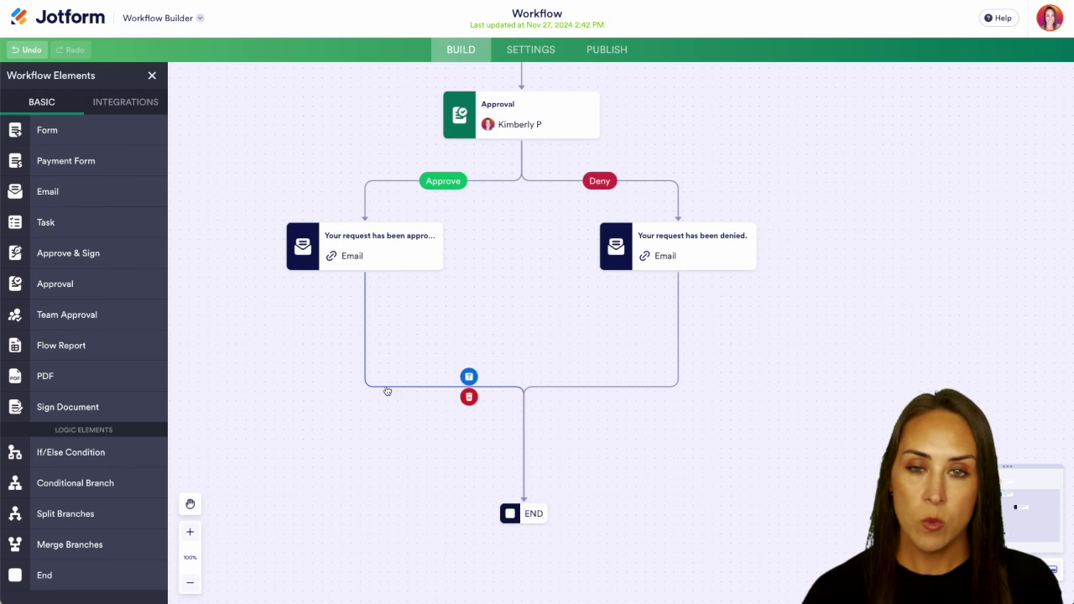
{"action": "left_click", "coordinate": [475, 398]}
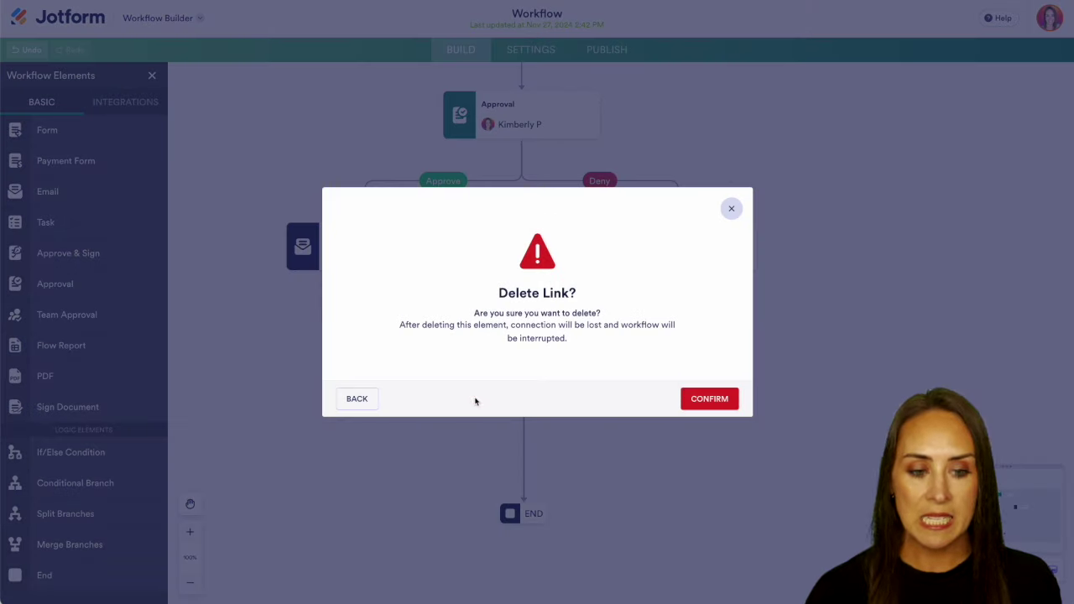
{"action": "left_click", "coordinate": [707, 397]}
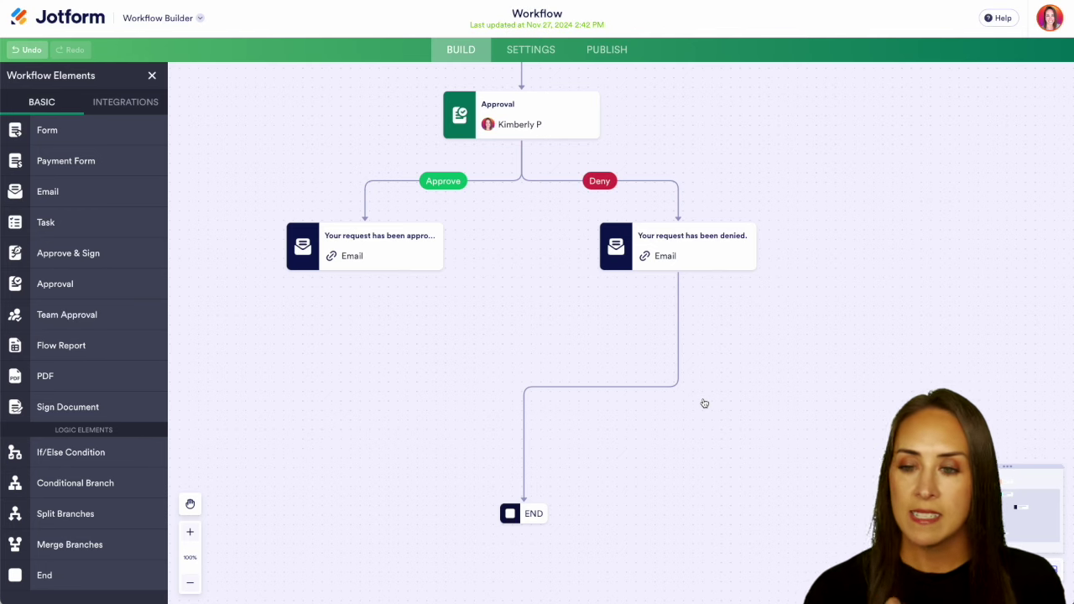
Step: Add a OneDrive Send Files element below the approval email and connect it between that email and End
{"action": "left_click", "coordinate": [130, 101]}
{"action": "scroll", "coordinate": [101, 443], "scroll_direction": "down", "scroll_amount": 4}
{"action": "left_click", "coordinate": [77, 433]}
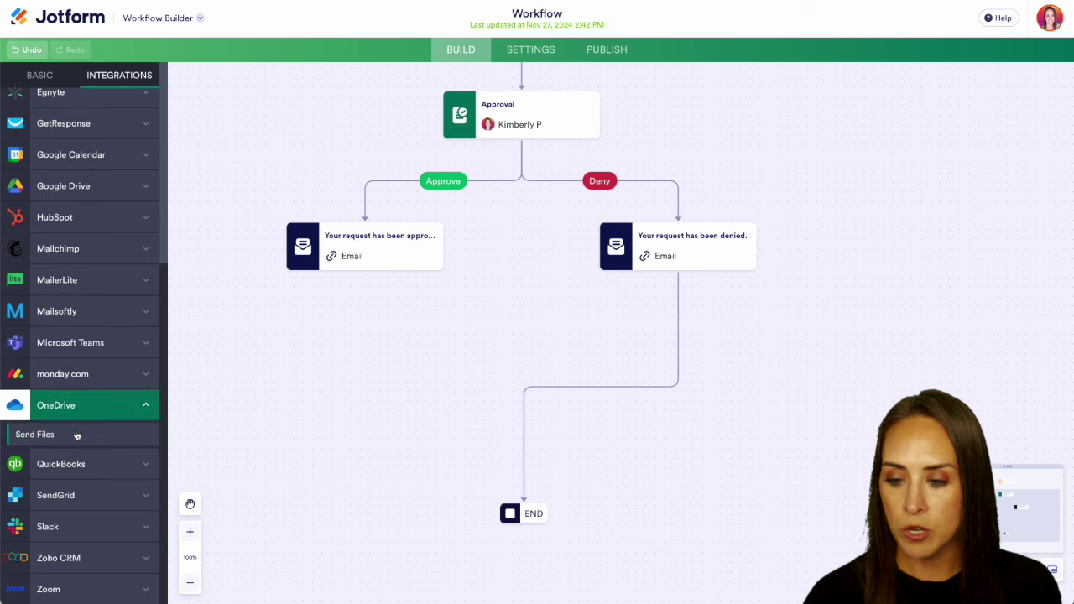
{"action": "left_click_drag", "start_coordinate": [38, 440], "coordinate": [318, 350]}
{"action": "left_click_drag", "start_coordinate": [364, 270], "coordinate": [522, 463]}
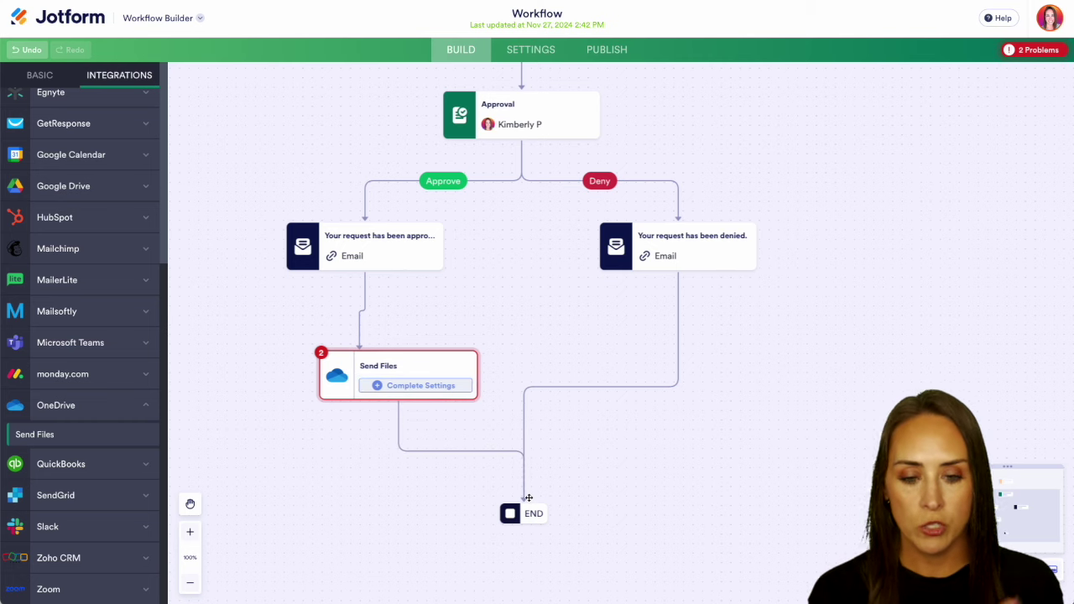
Step: Open the Send Files element's settings and name the OneDrive folder Jotform File Uploads
{"action": "left_click", "coordinate": [382, 385]}
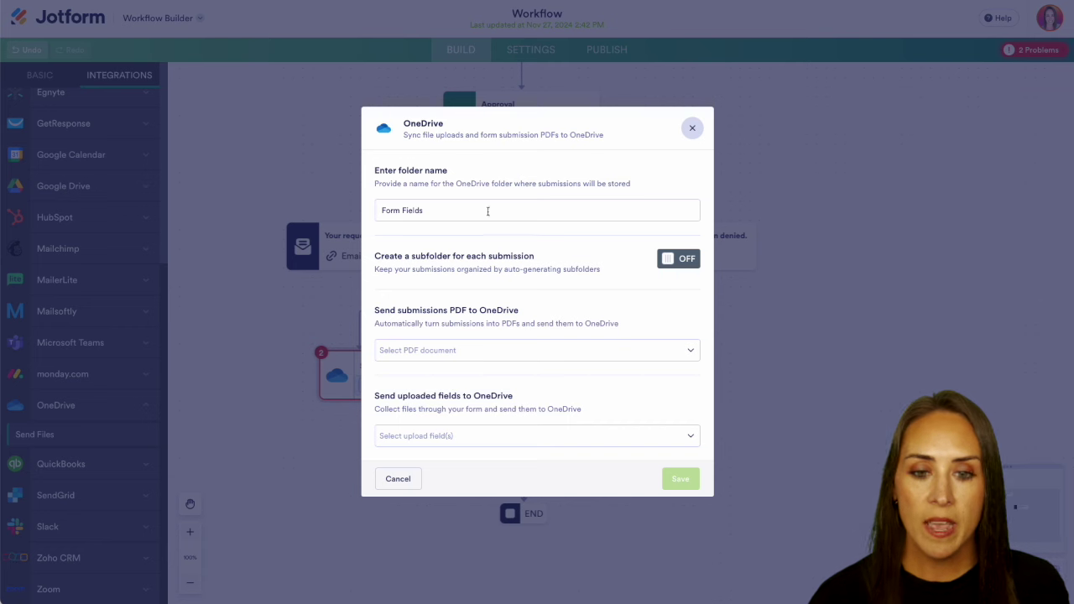
{"action": "triple_click", "coordinate": [436, 210]}
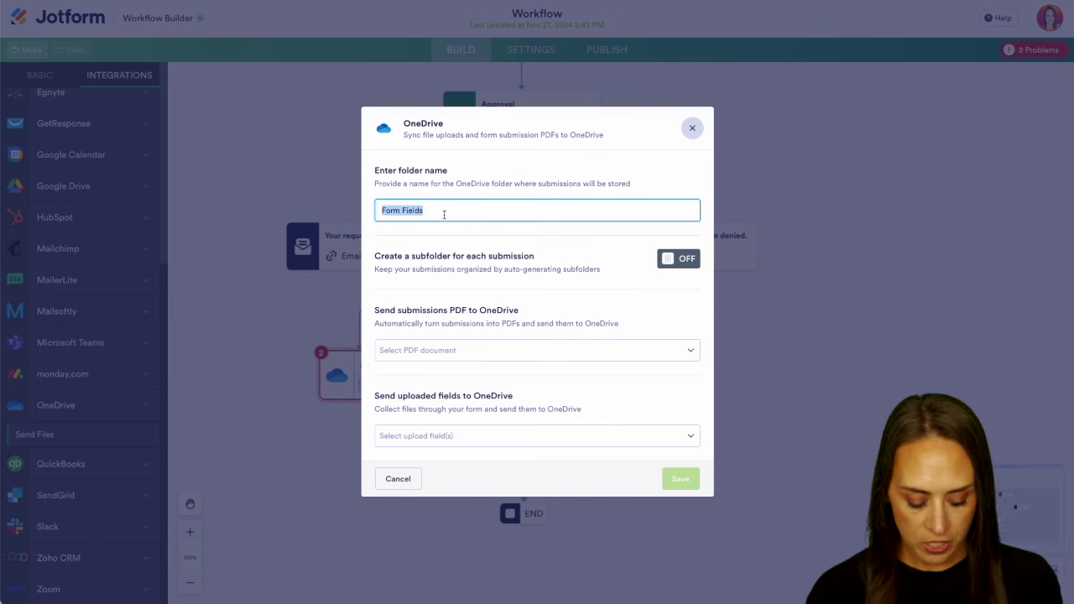
{"action": "type", "text": "Jotf"}
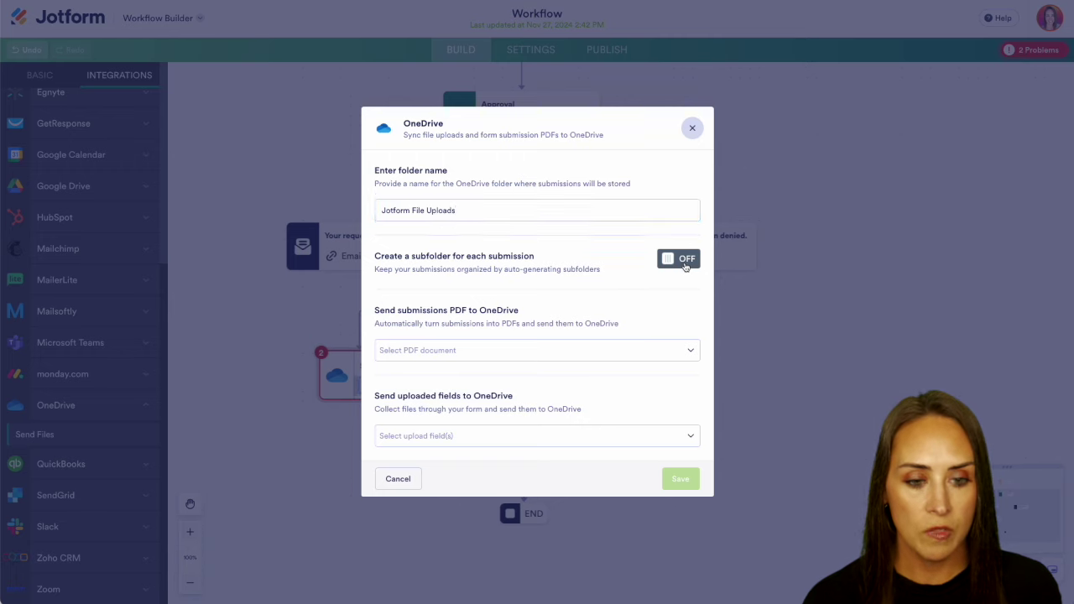
Step: Turn on a subfolder for each submission and name it with the Name and Form Title fields separated by a hyphen
{"action": "left_click", "coordinate": [684, 261]}
{"action": "left_click", "coordinate": [681, 268]}
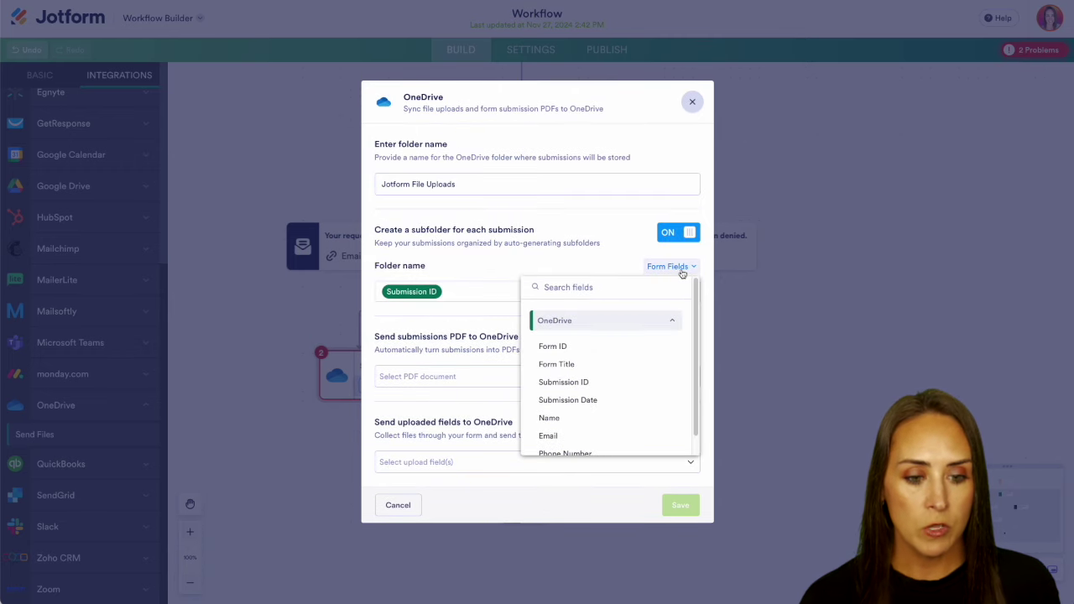
{"action": "scroll", "coordinate": [657, 376], "scroll_direction": "down", "scroll_amount": 1}
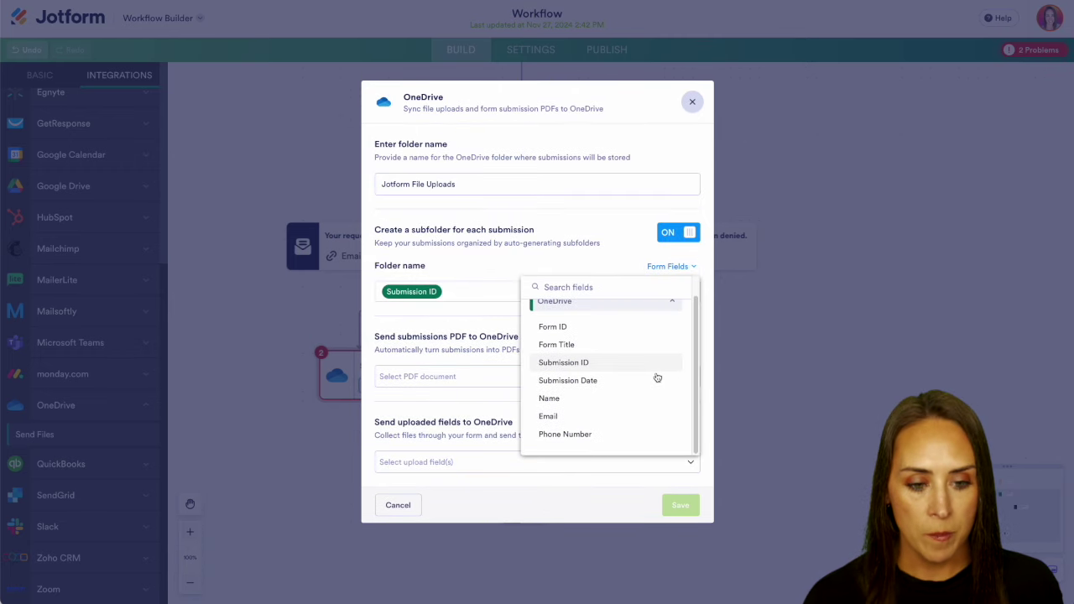
{"action": "left_click", "coordinate": [567, 399]}
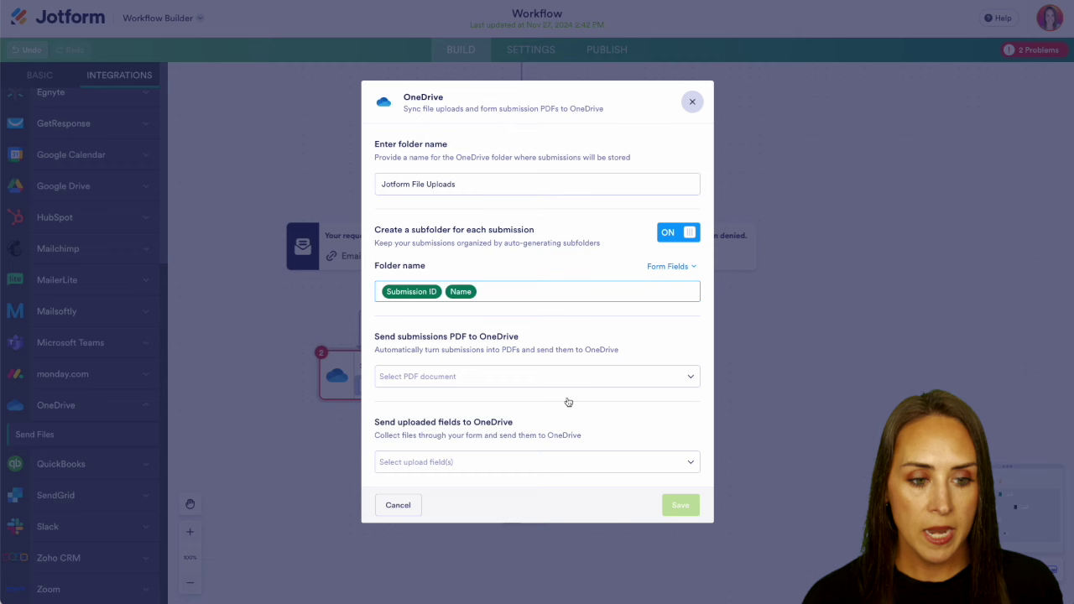
{"action": "left_click", "coordinate": [675, 266]}
{"action": "left_click", "coordinate": [639, 364]}
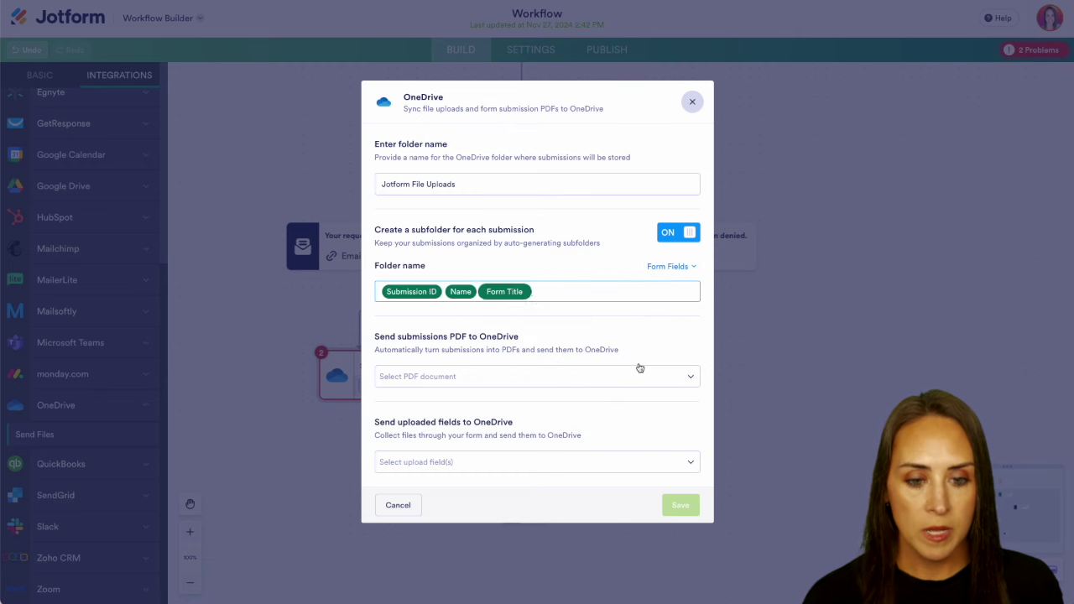
{"action": "left_click", "coordinate": [444, 292]}
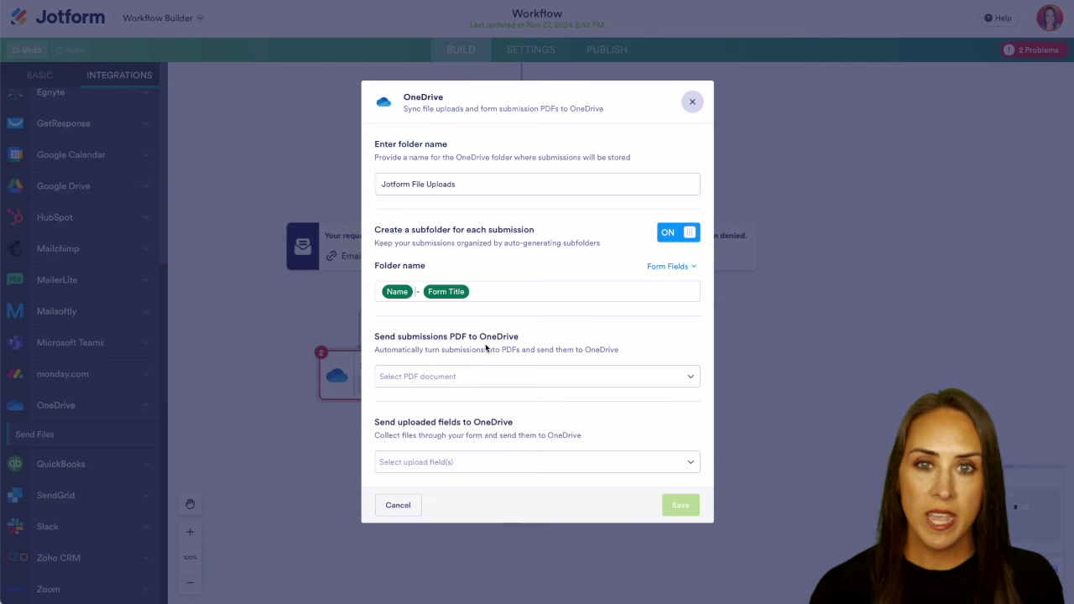
Step: Send the Default submission PDF and the File Upload field to OneDrive, and save the integration settings
{"action": "left_click", "coordinate": [555, 377]}
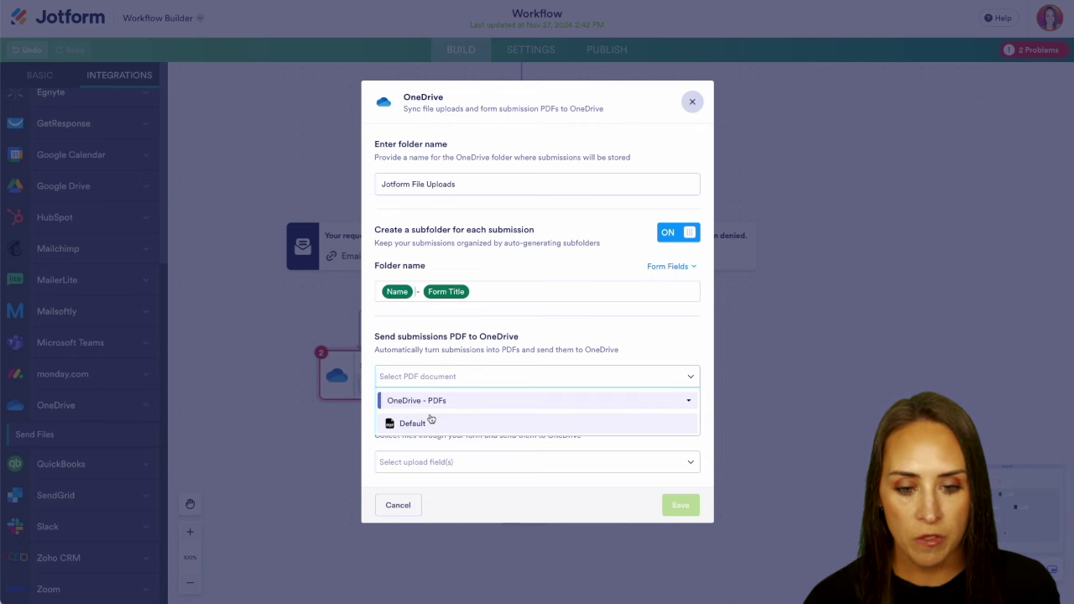
{"action": "left_click", "coordinate": [436, 421]}
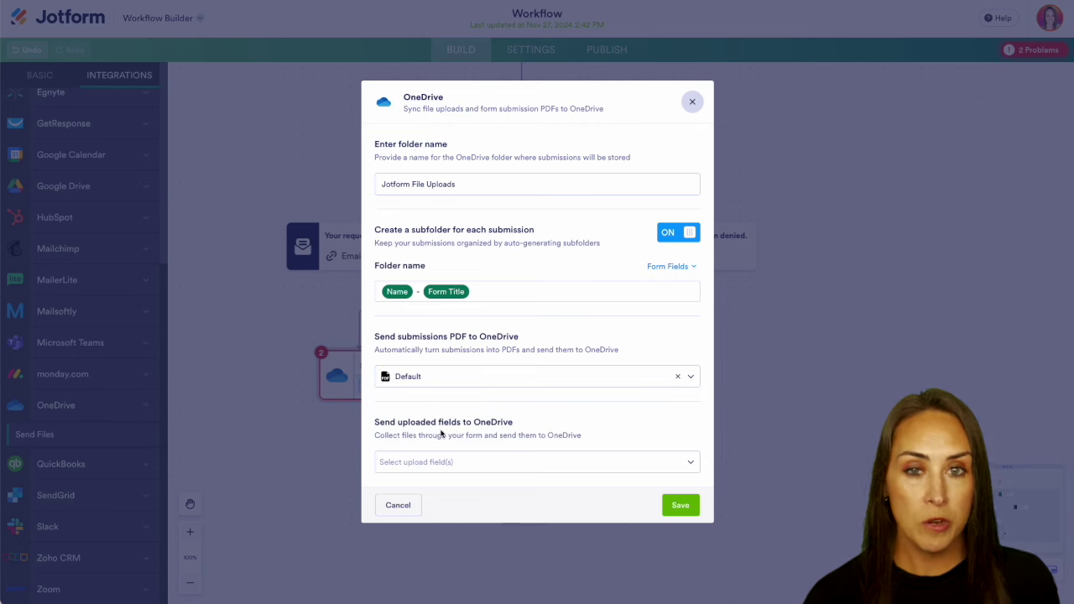
{"action": "left_click", "coordinate": [595, 462]}
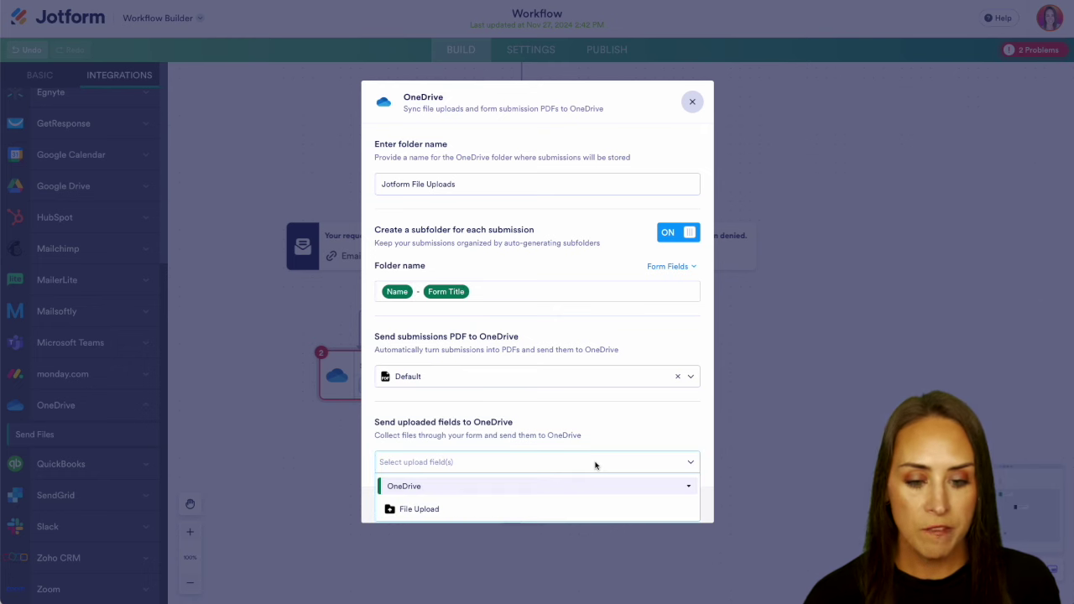
{"action": "left_click", "coordinate": [432, 513]}
{"action": "left_click", "coordinate": [562, 435]}
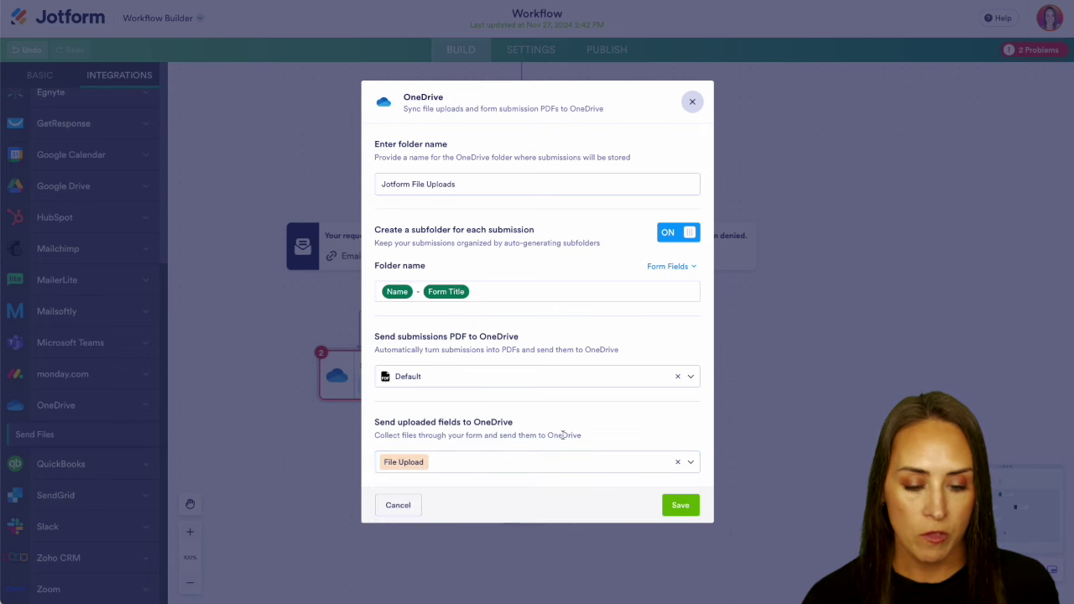
{"action": "left_click", "coordinate": [681, 506]}
Step: Open the published form in a new tab and submit it with sample contact details and Full Team Spreadsheet.xlsx attached
{"action": "left_click_drag", "start_coordinate": [626, 425], "coordinate": [619, 561]}
{"action": "left_click", "coordinate": [602, 52]}
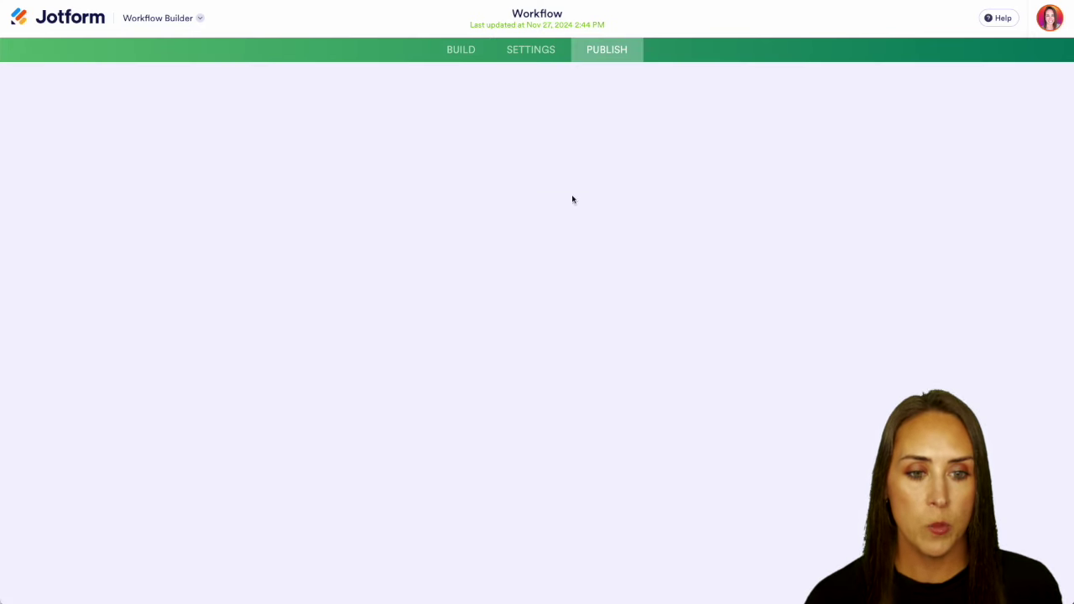
{"action": "left_click", "coordinate": [542, 207]}
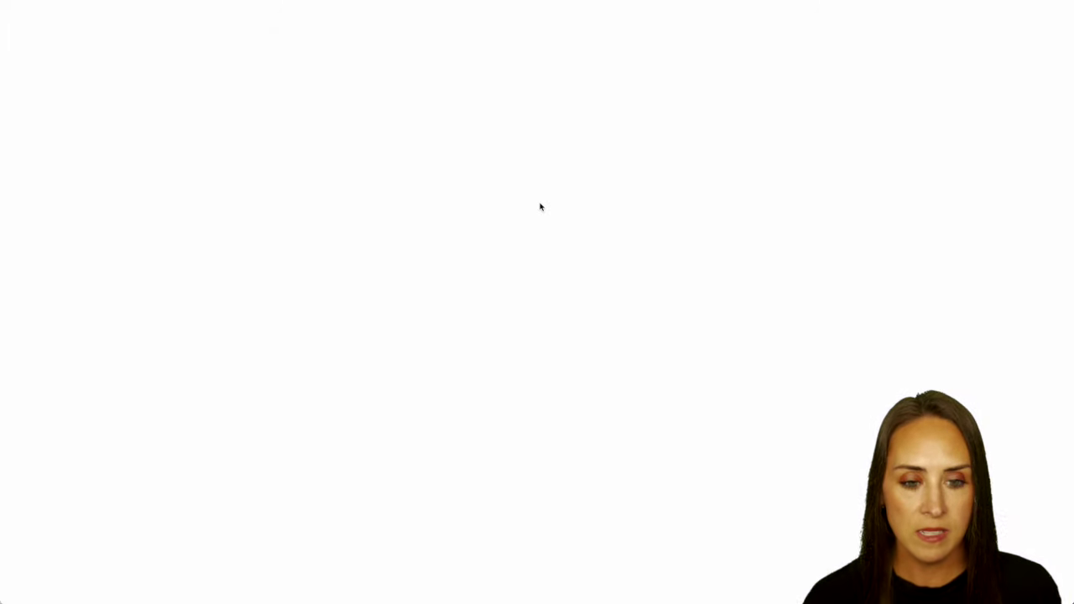
{"action": "left_click", "coordinate": [393, 159]}
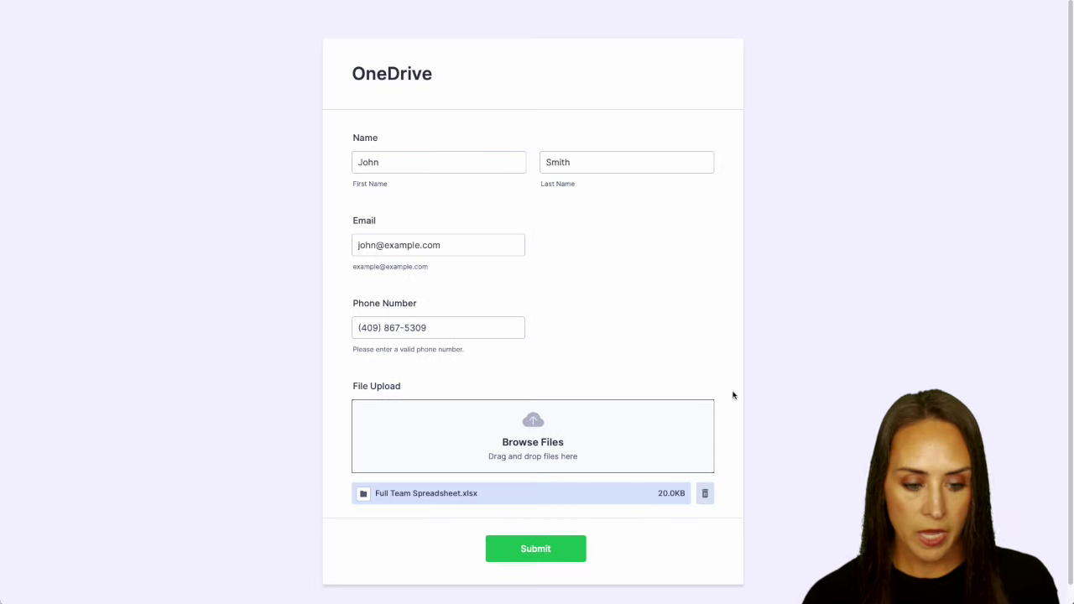
{"action": "left_click", "coordinate": [527, 549]}
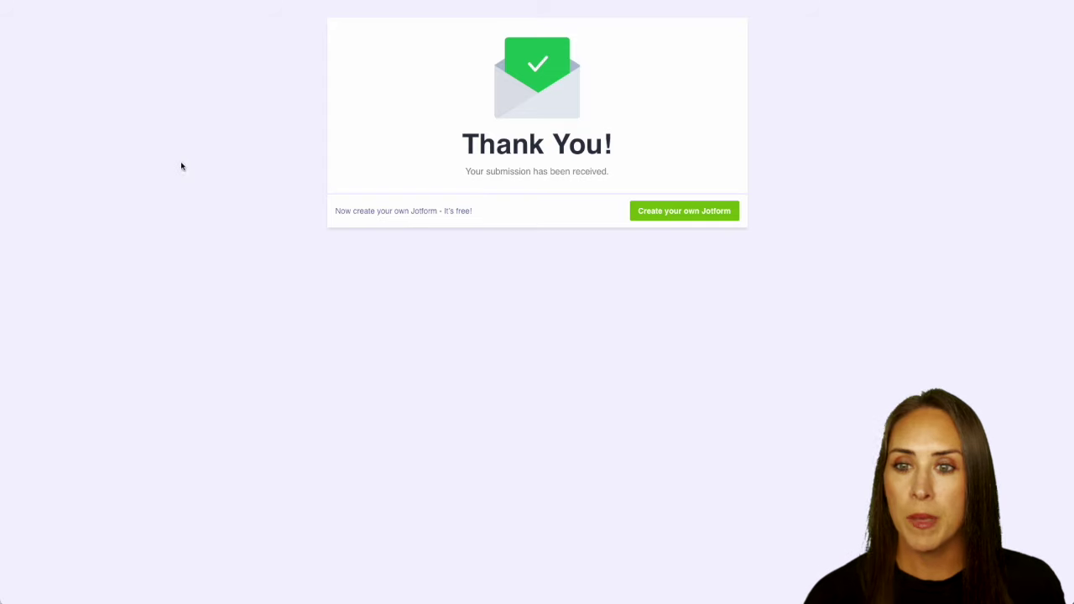
Step: Return to the workflow, open the form's submission Inbox and approve the test submission
{"action": "left_click", "coordinate": [184, 9]}
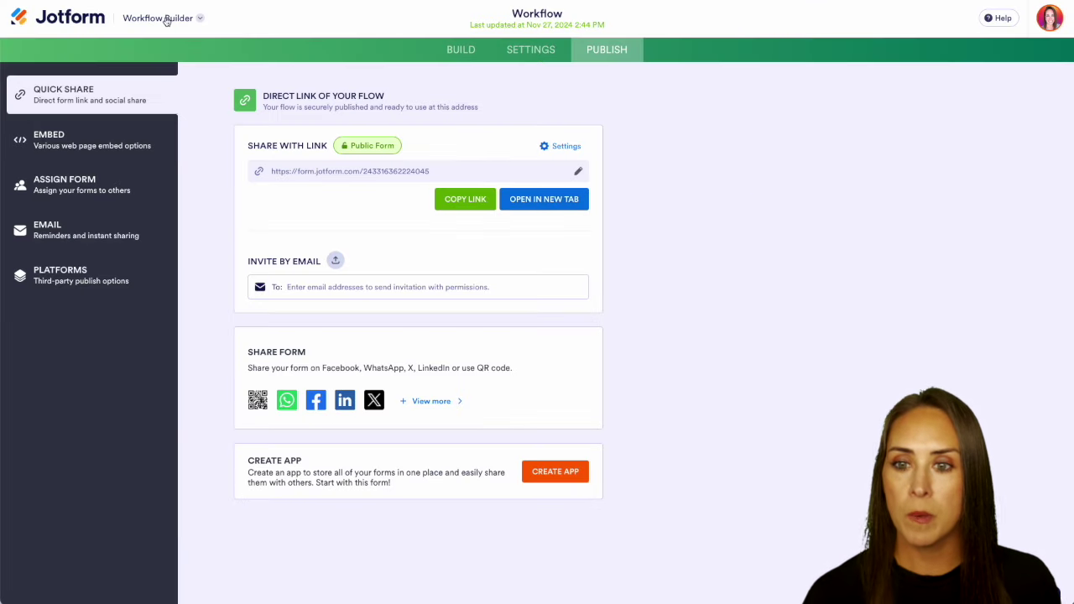
{"action": "left_click", "coordinate": [167, 20]}
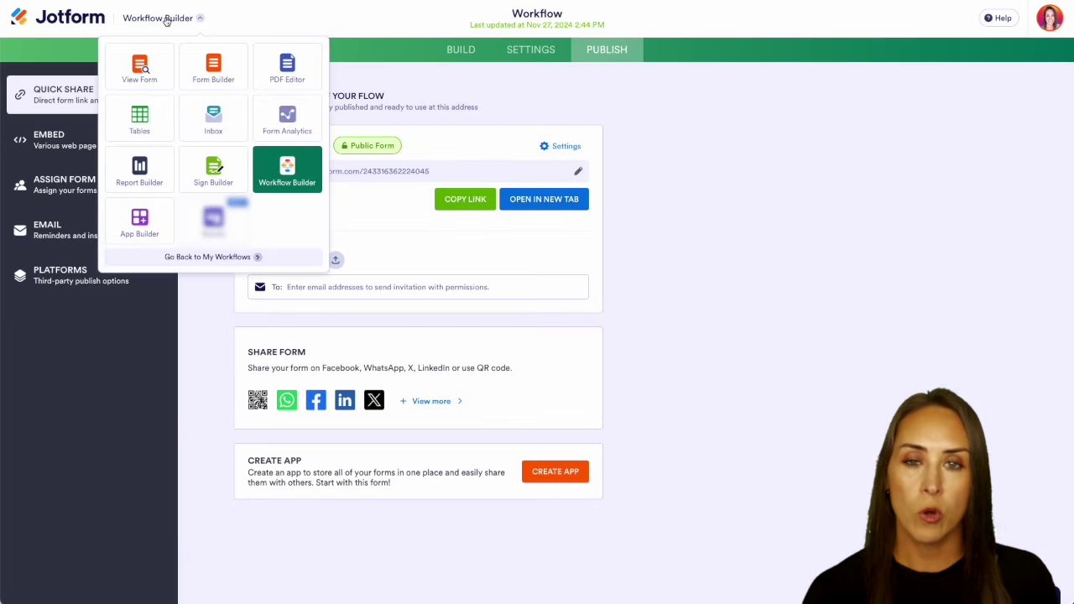
{"action": "left_click", "coordinate": [217, 122]}
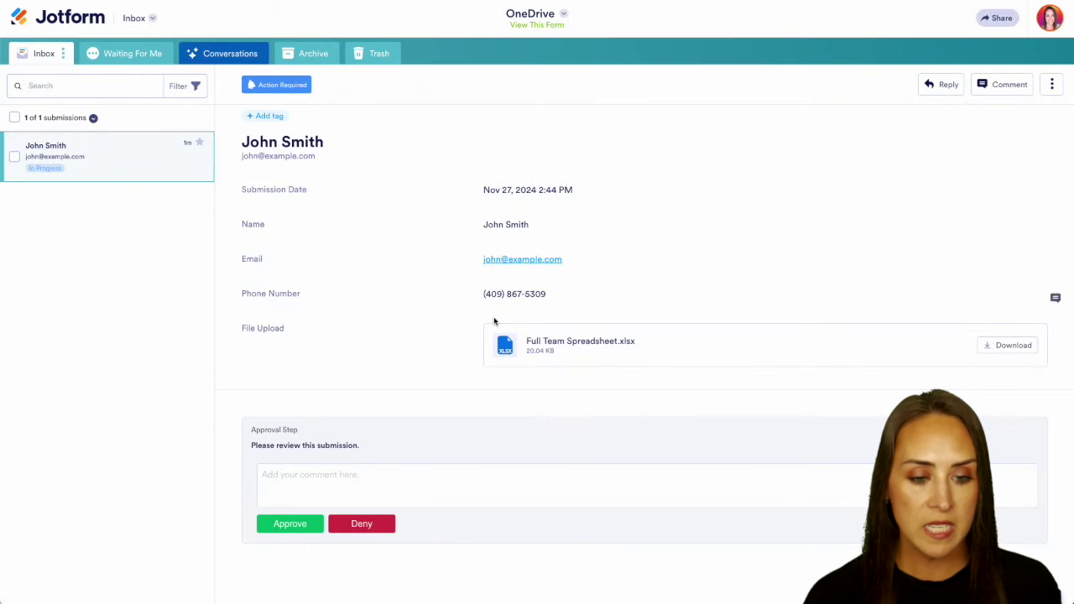
{"action": "left_click", "coordinate": [285, 524]}
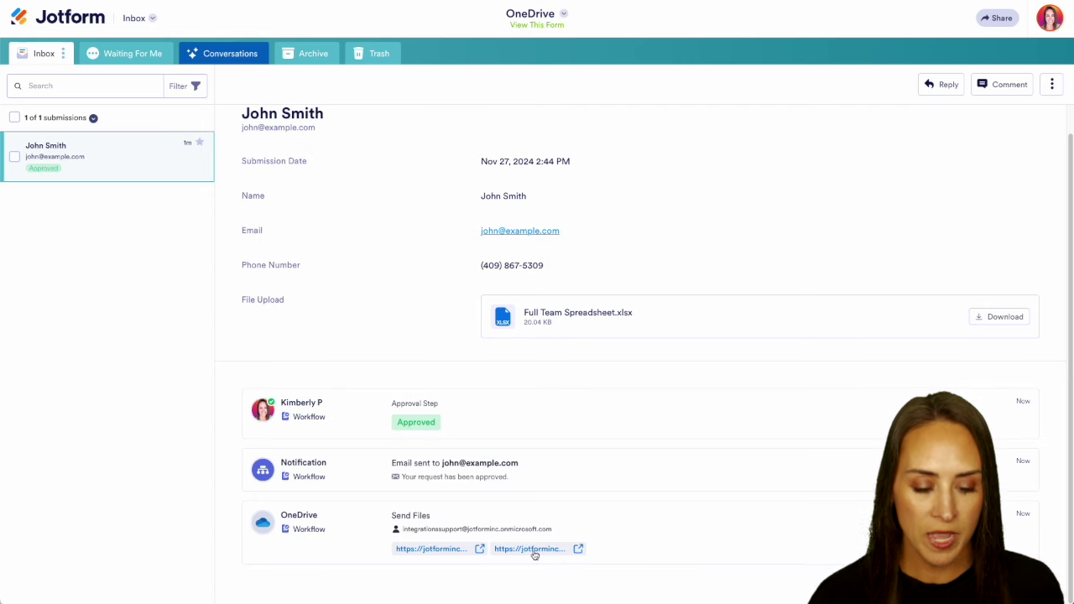
Step: Open the first OneDrive file link in the approved submission and look through the submission PDF
{"action": "left_click", "coordinate": [437, 552]}
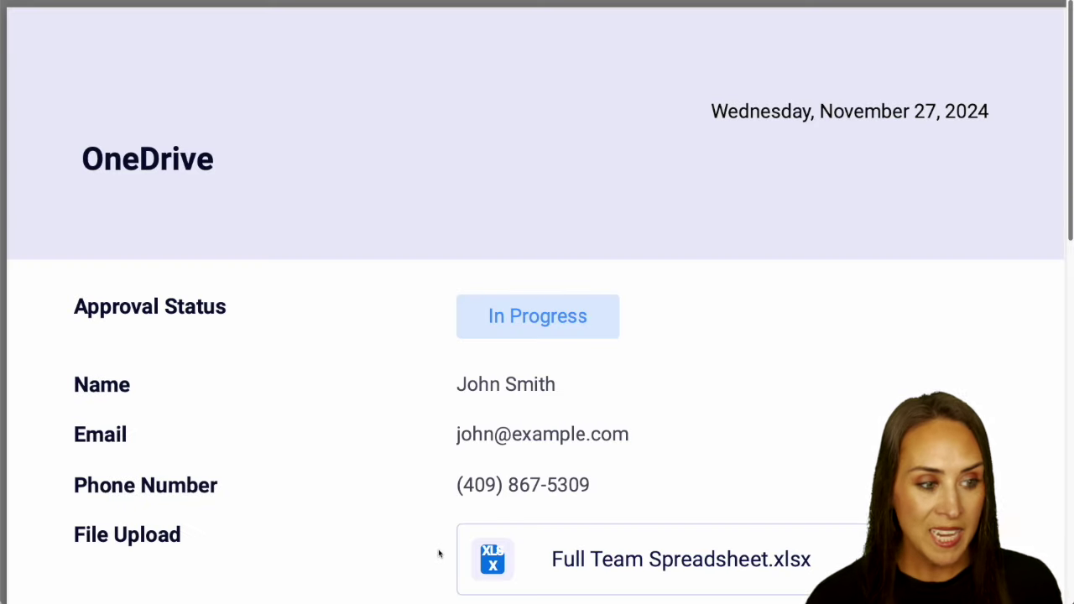
{"action": "scroll", "coordinate": [821, 474], "scroll_direction": "down", "scroll_amount": 1}
{"action": "scroll", "coordinate": [821, 474], "scroll_direction": "down", "scroll_amount": 6}
{"action": "scroll", "coordinate": [821, 474], "scroll_direction": "up", "scroll_amount": 3}
{"action": "scroll", "coordinate": [821, 474], "scroll_direction": "up", "scroll_amount": 5}
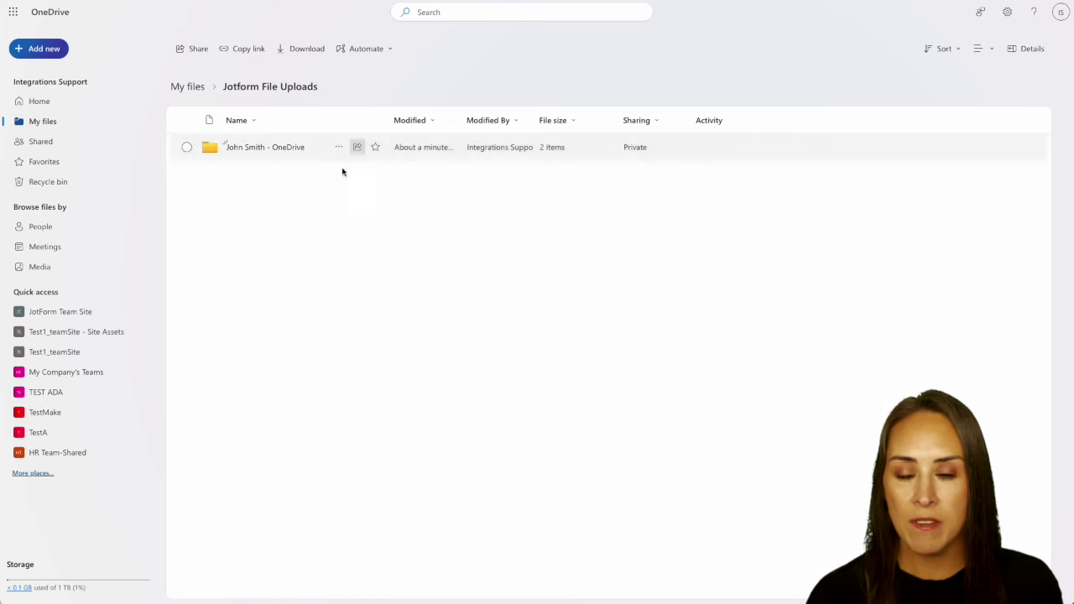
Step: In OneDrive, open the submission's subfolder inside Jotform File Uploads and check the PDF and spreadsheet files
{"action": "left_click", "coordinate": [267, 147]}
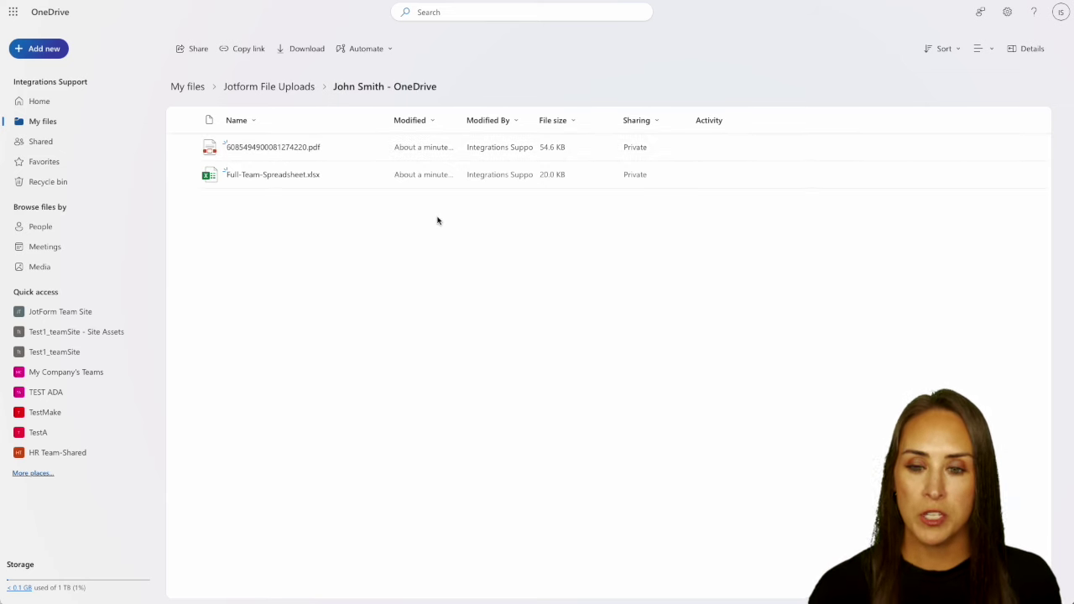
{"action": "mouse_move", "coordinate": [310, 151]}
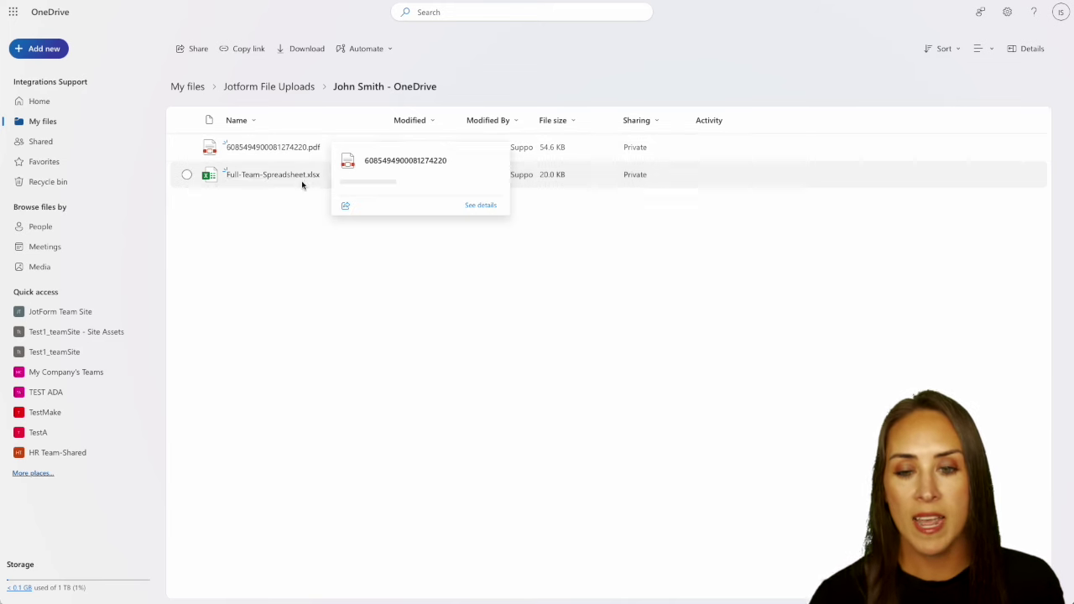
{"action": "mouse_move", "coordinate": [295, 178]}
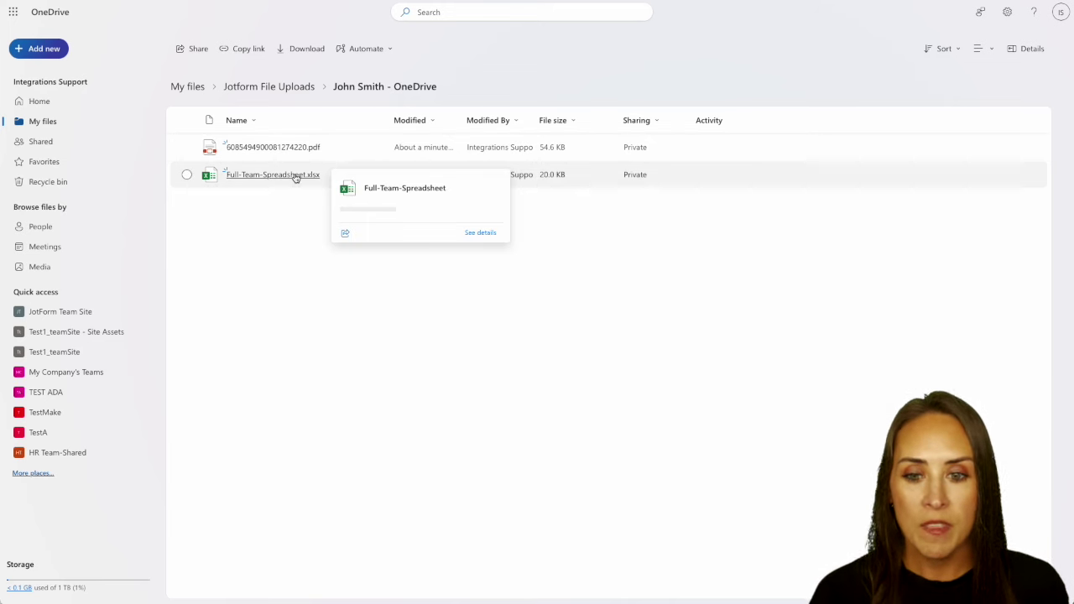